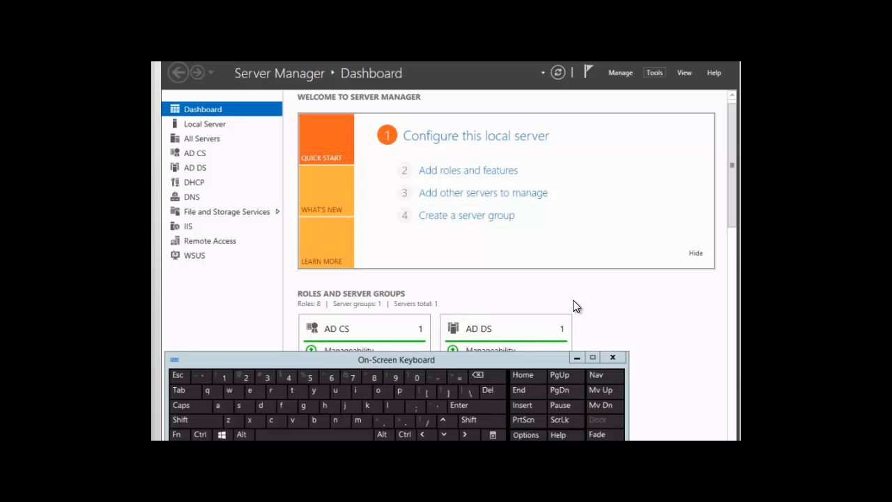
Open the DFS Management console from Server Manager and start the wizard for a new namespace.
click(655, 74)
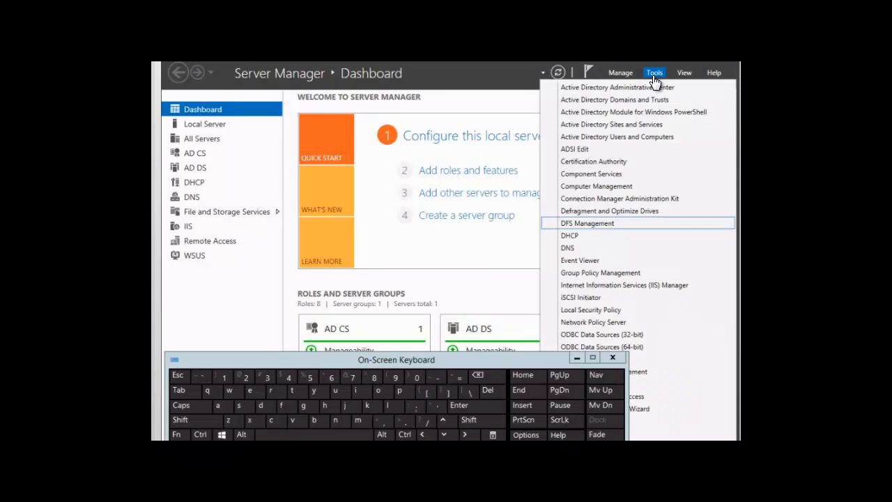
click(587, 224)
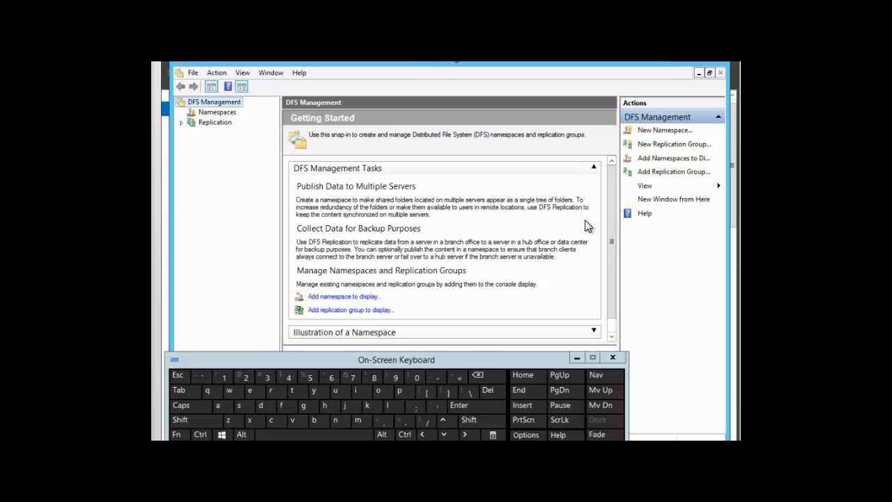
right_click(217, 114)
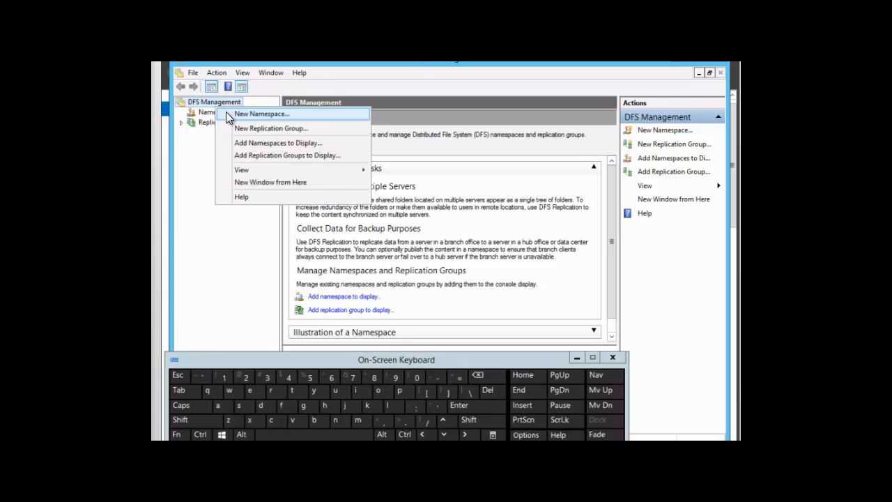
click(242, 116)
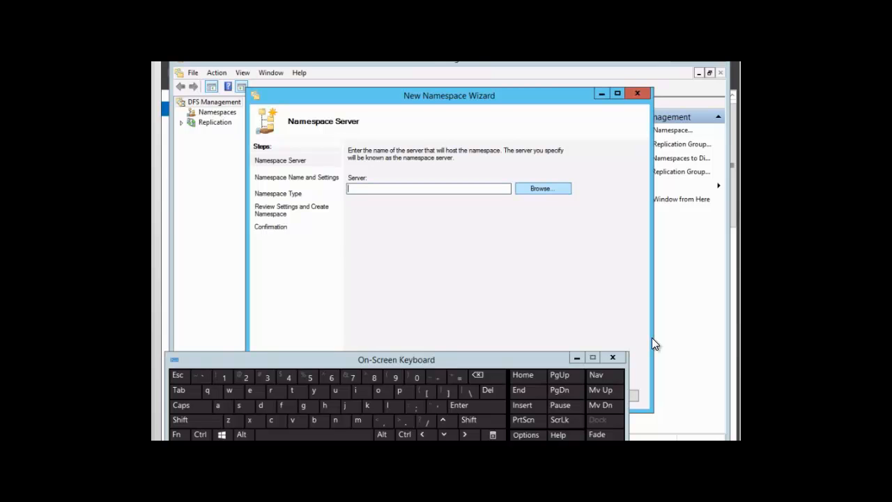
Find the computers in the contoso.com directory and set DC as the server hosting the namespace.
click(541, 196)
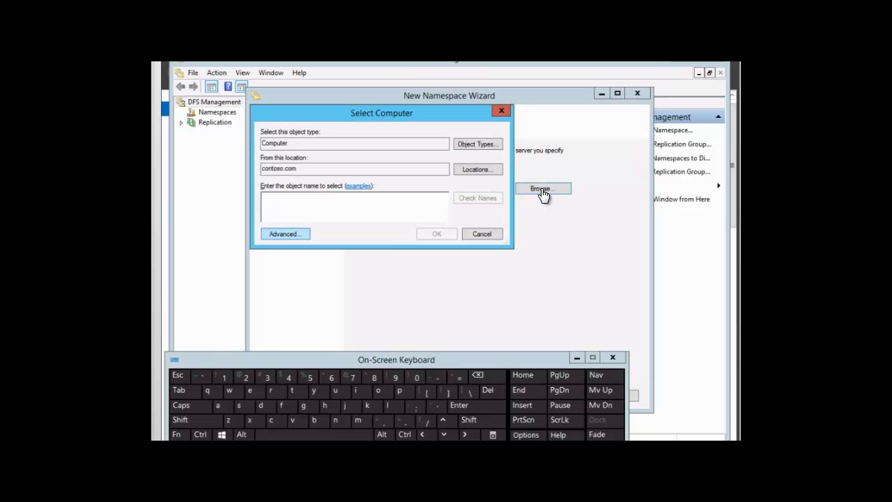
click(278, 240)
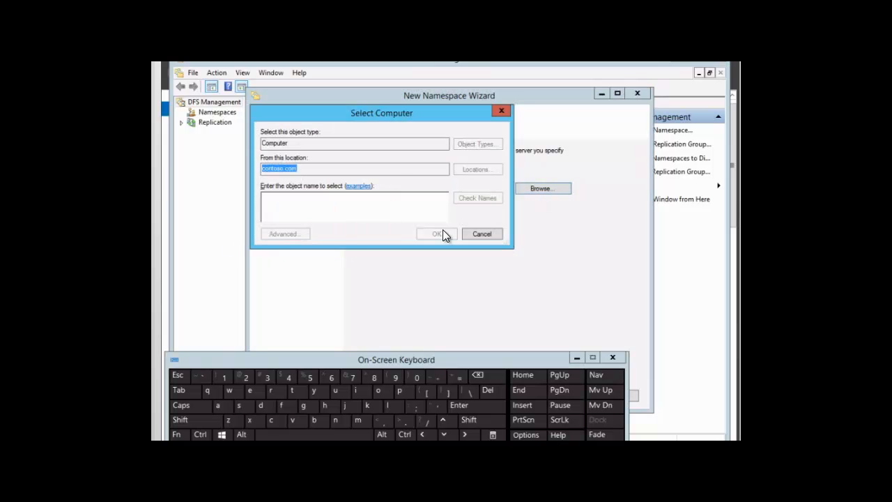
click(524, 239)
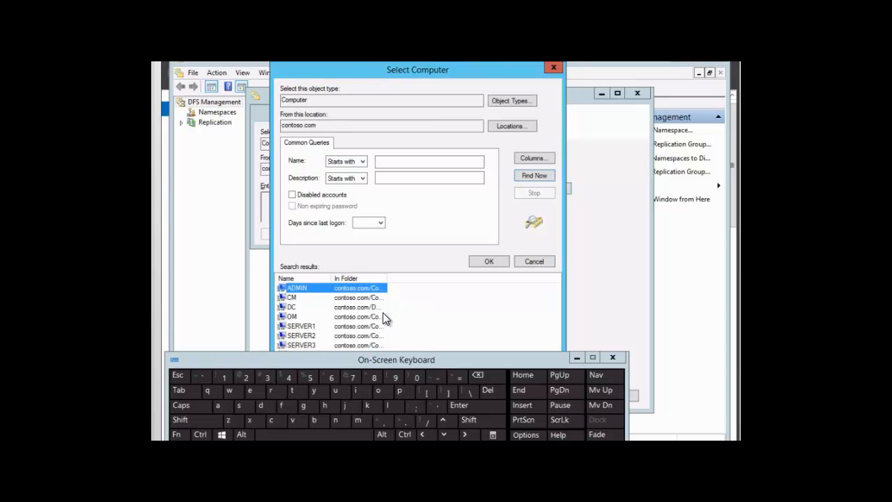
click(291, 308)
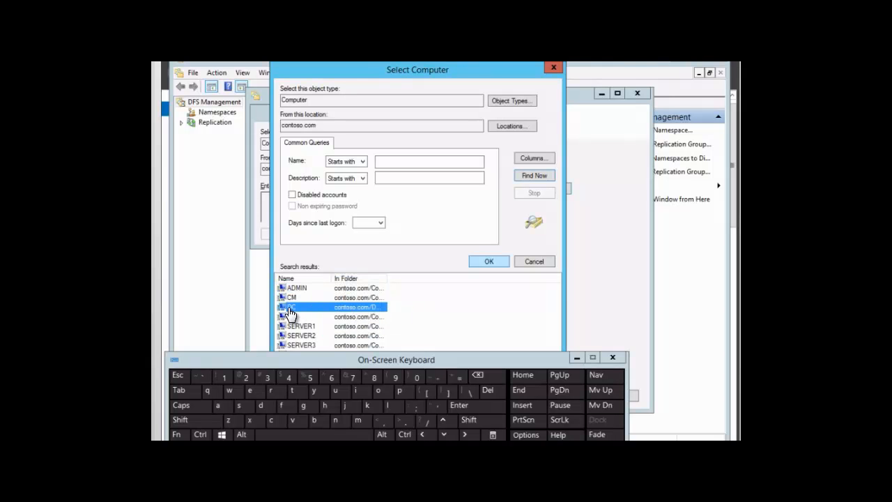
click(489, 262)
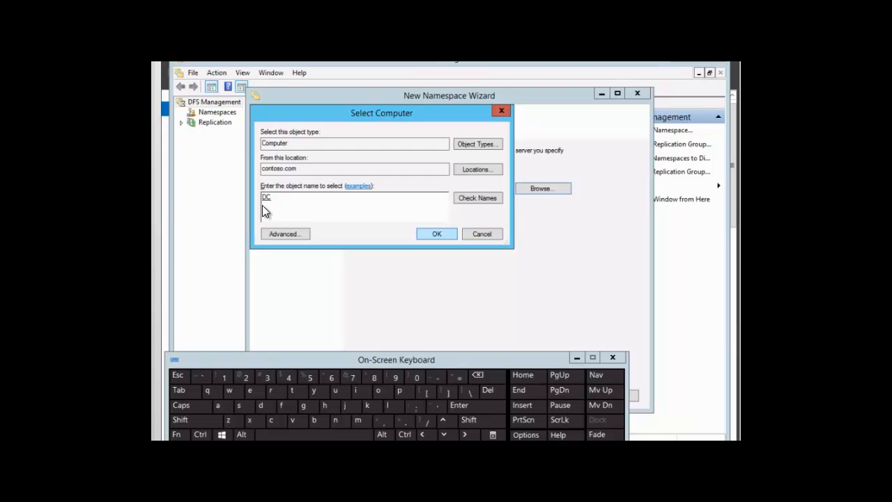
click(437, 236)
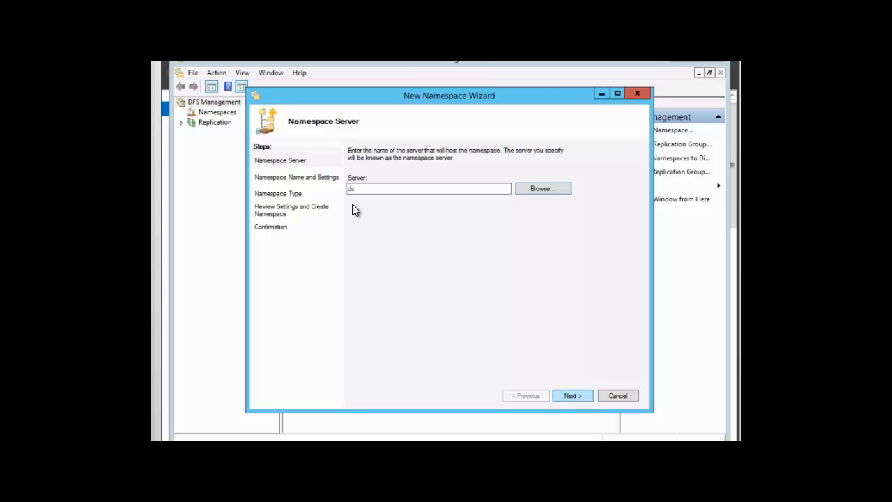
click(572, 396)
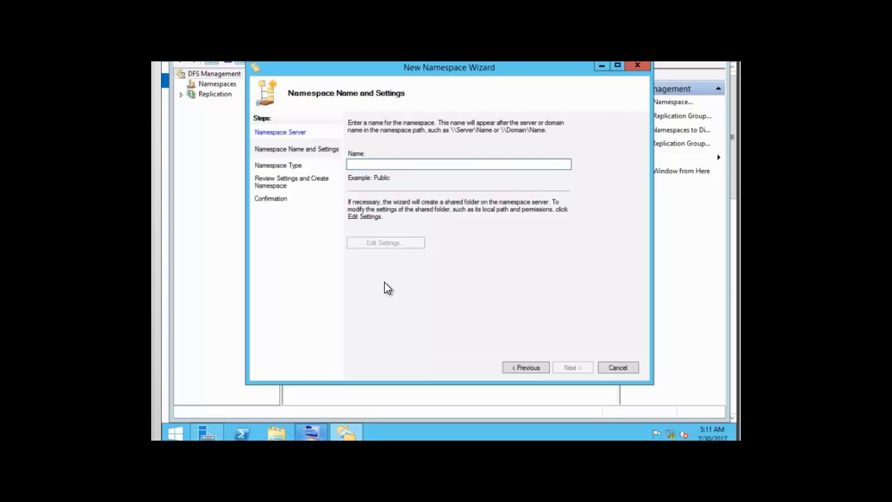
Name the new namespace "salesdata namespace" using the on-screen keyboard and continue to the namespace type.
click(311, 434)
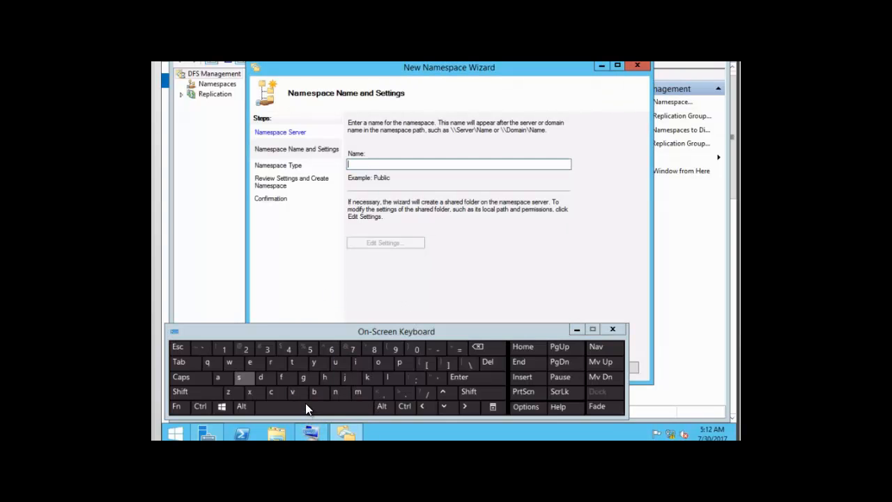
click(239, 382)
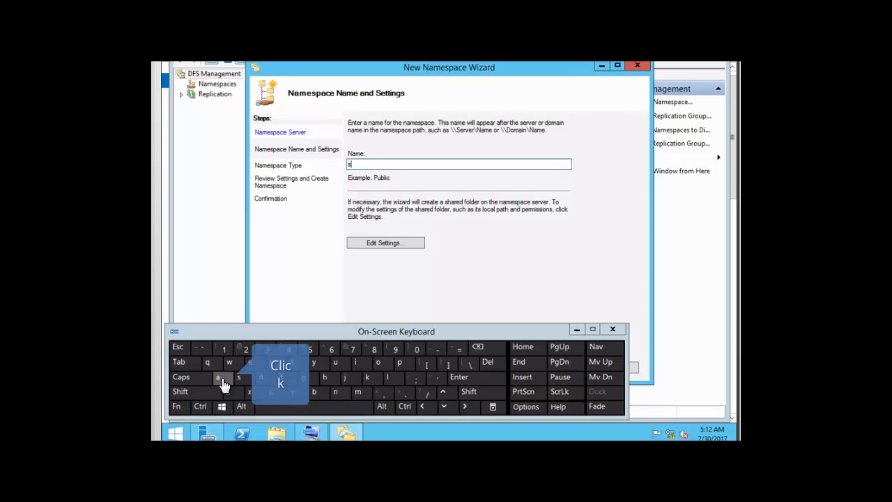
click(218, 378)
click(385, 382)
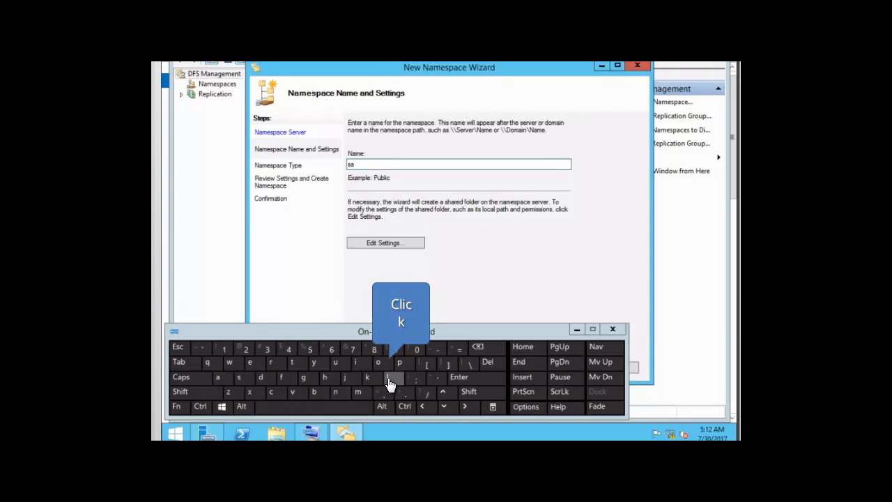
click(254, 367)
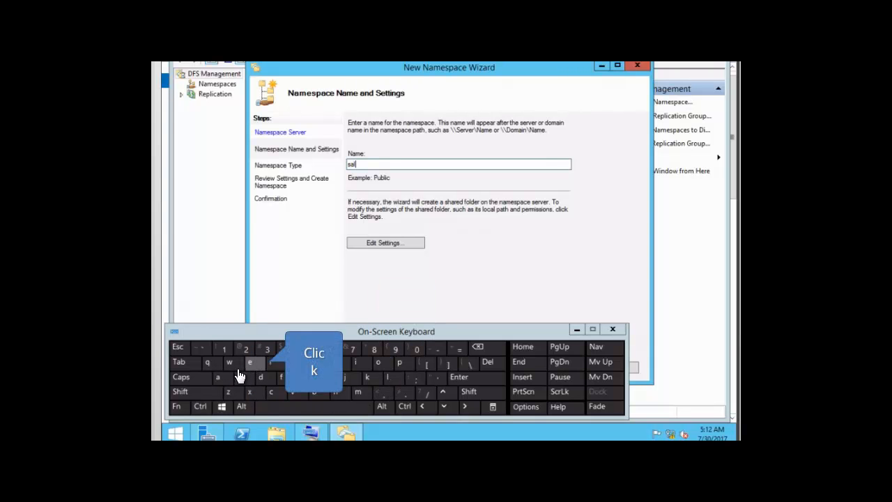
click(240, 380)
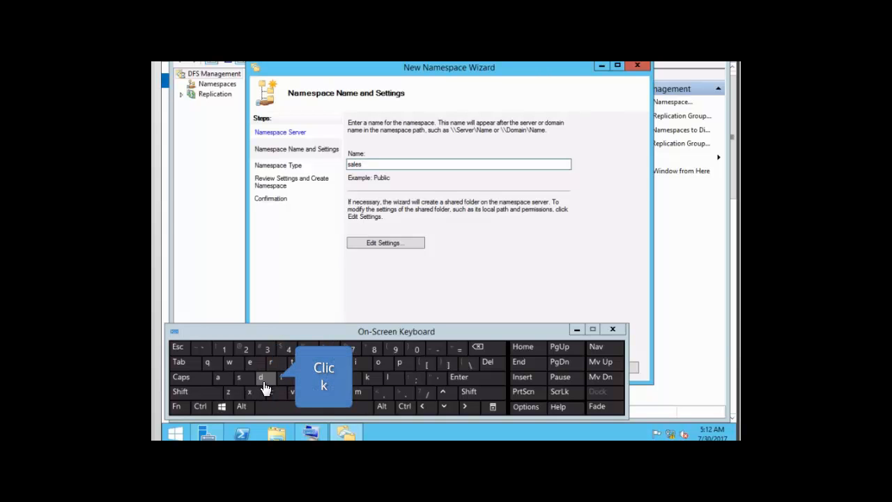
click(262, 380)
click(217, 377)
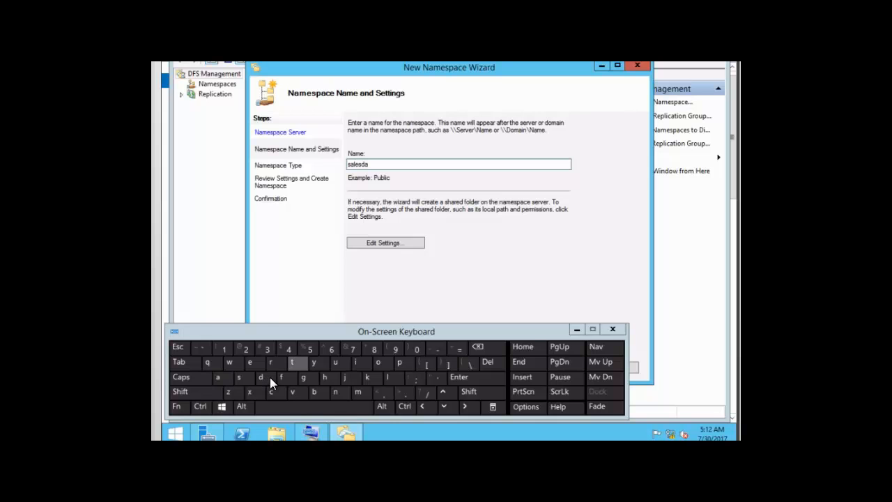
click(293, 364)
click(219, 377)
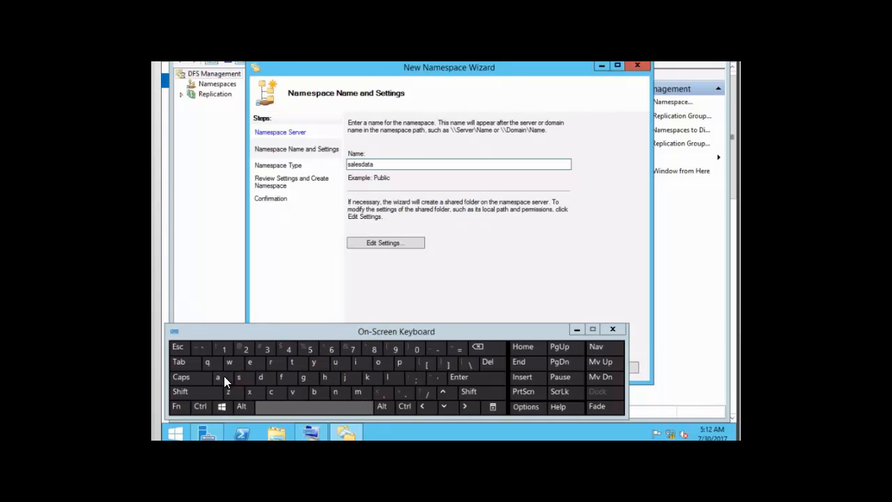
click(285, 410)
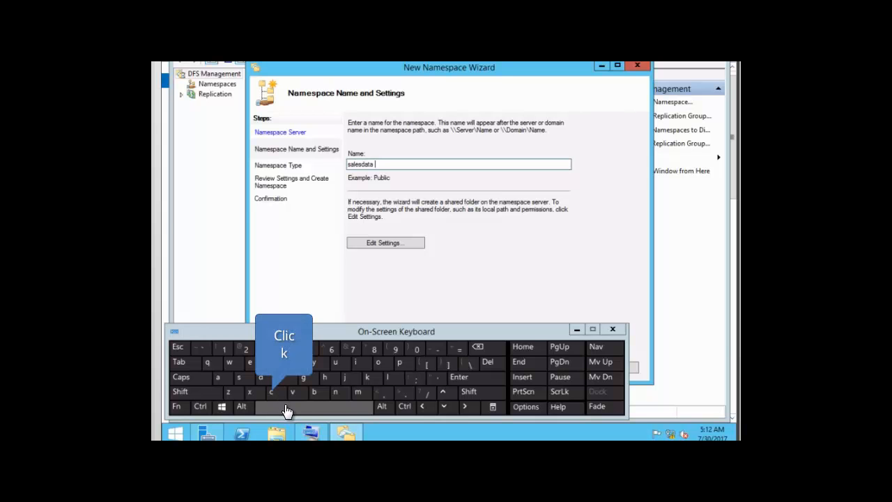
click(336, 396)
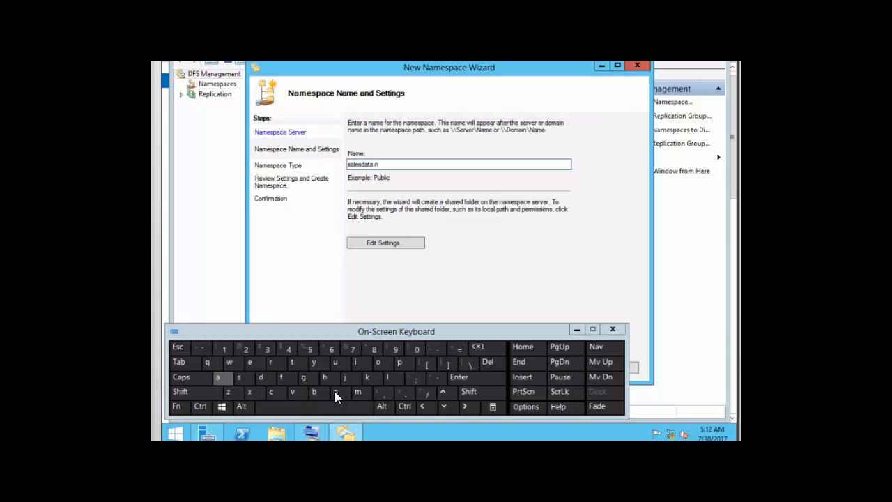
click(224, 376)
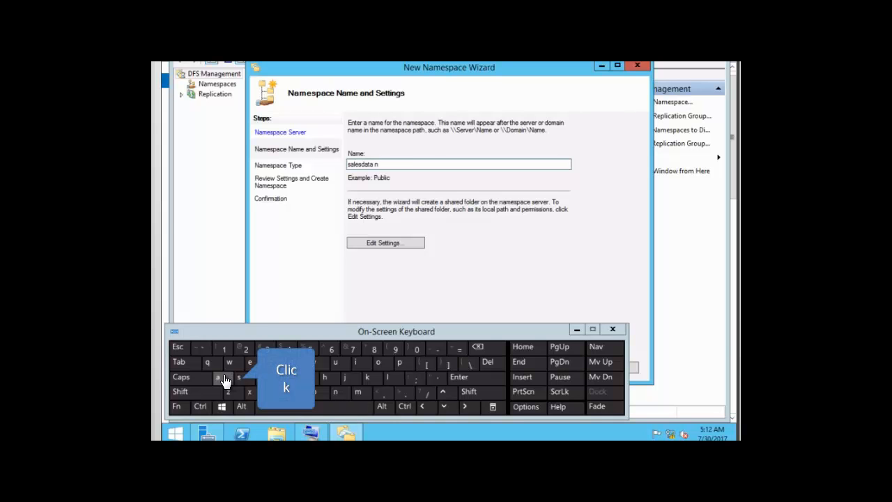
click(357, 406)
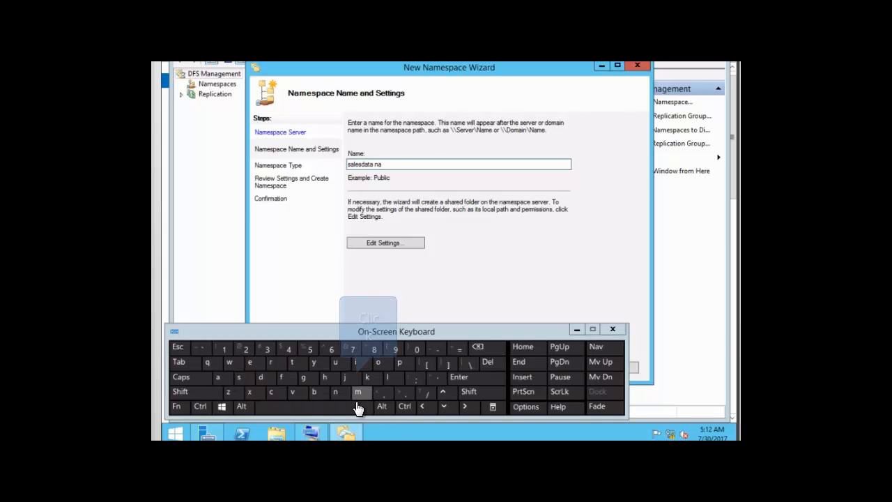
click(251, 370)
click(239, 380)
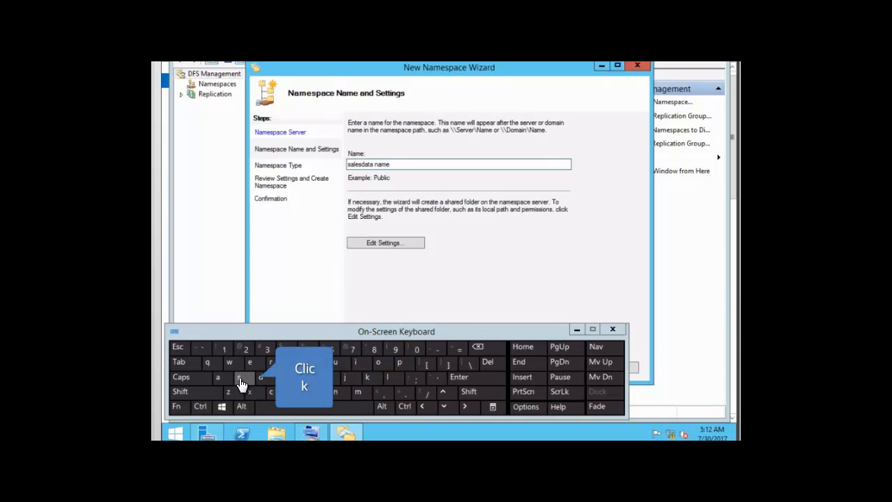
click(404, 368)
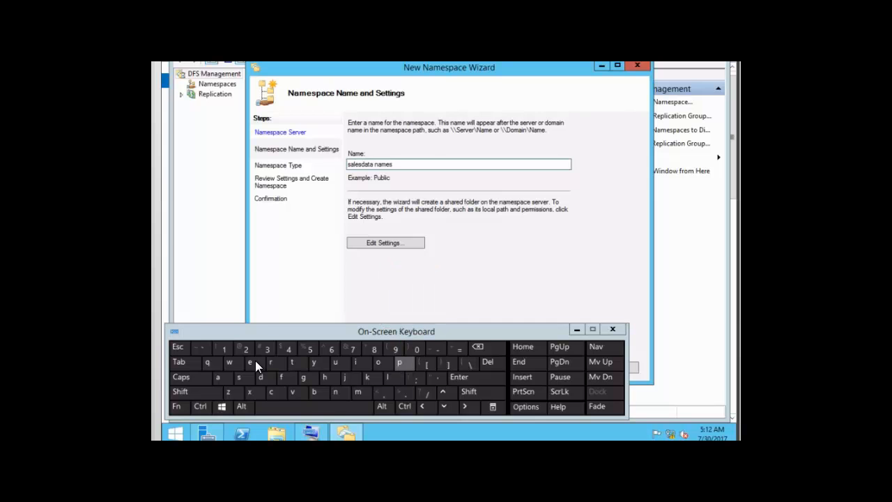
click(217, 379)
click(273, 401)
click(252, 367)
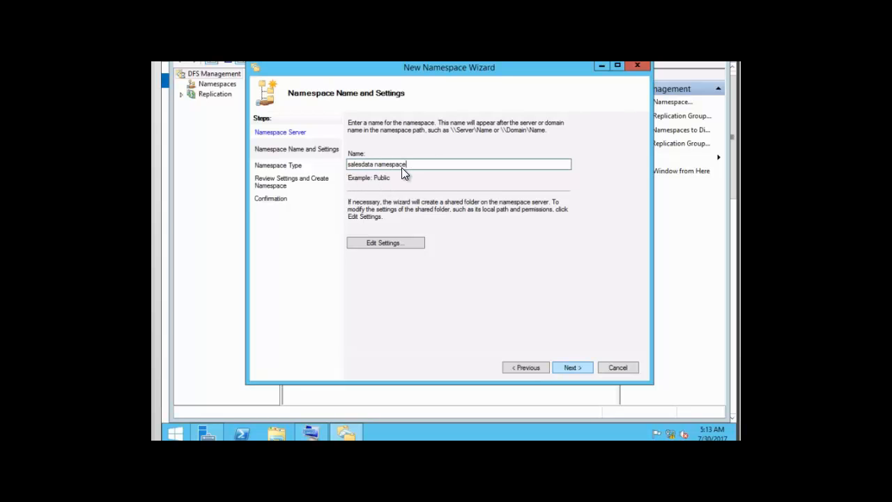
click(570, 369)
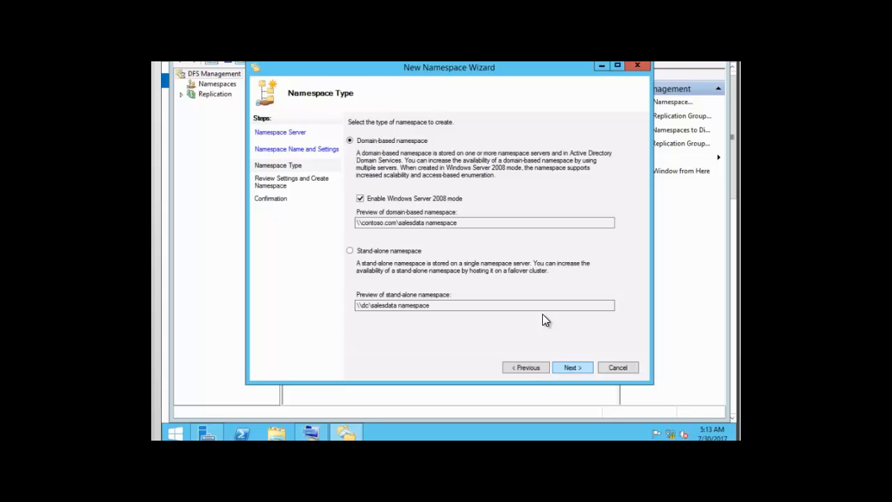
Create the namespace as domain-based with Windows Server 2008 mode enabled, and close the wizard.
click(571, 368)
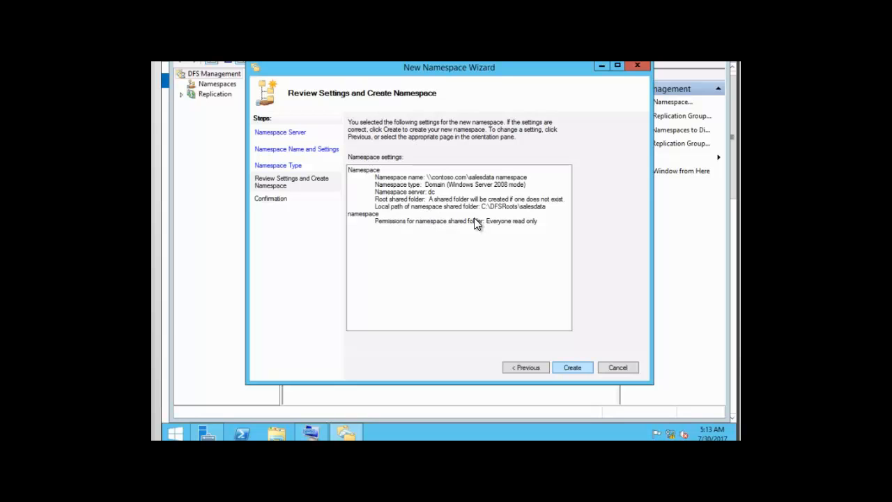
click(572, 368)
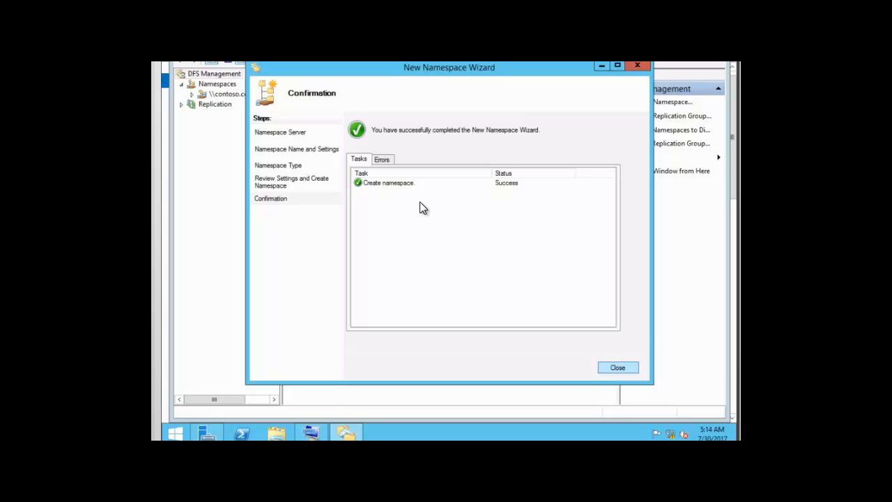
click(618, 369)
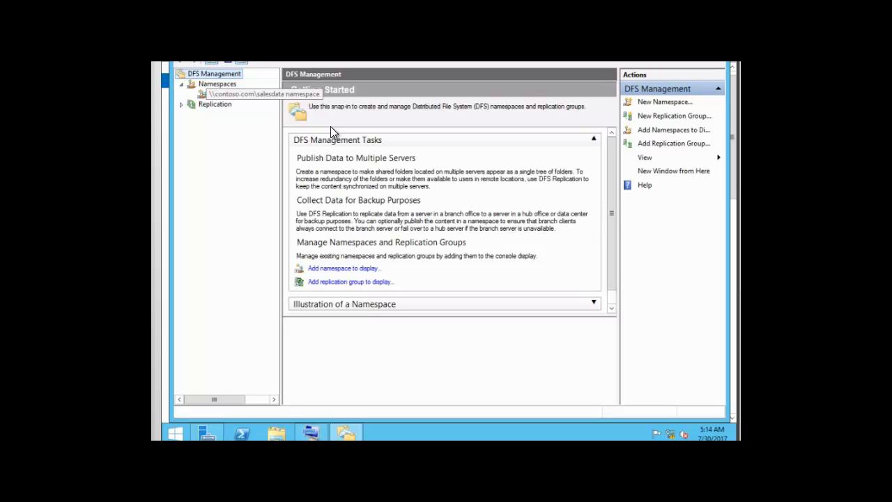
Start a new folder under the \\contoso.com\salesdata namespace and name it "salesdata folder".
right_click(234, 101)
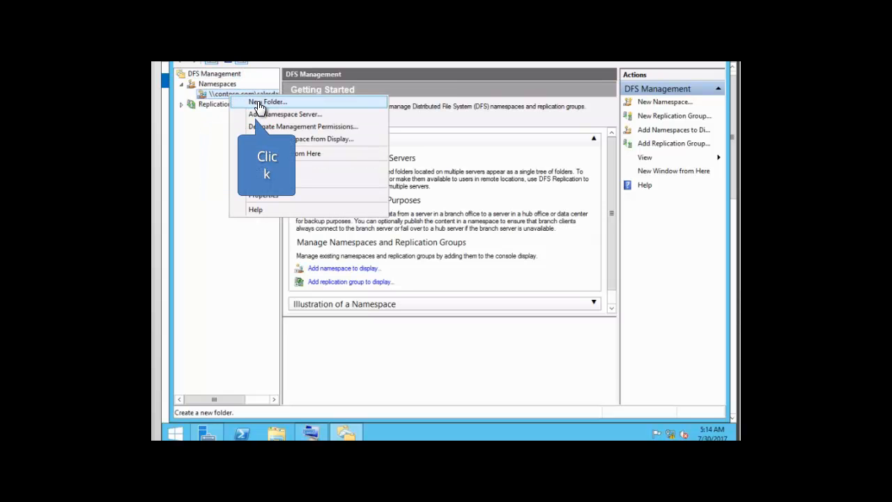
click(267, 102)
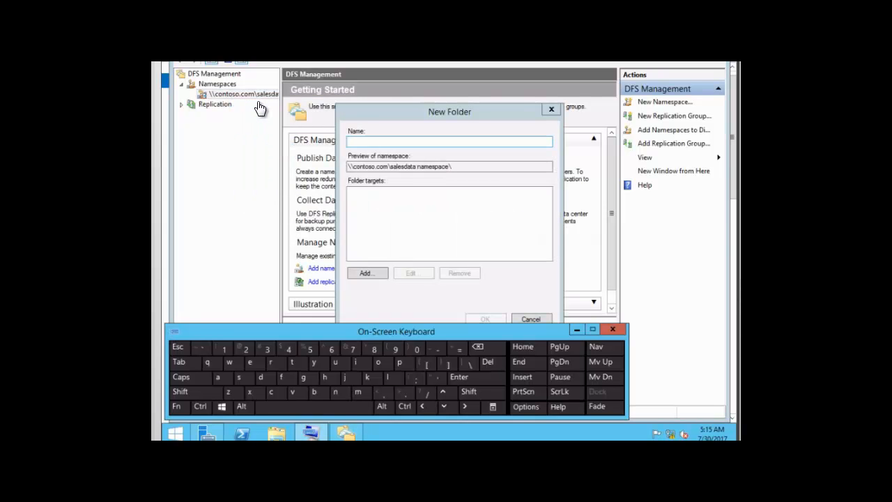
click(355, 144)
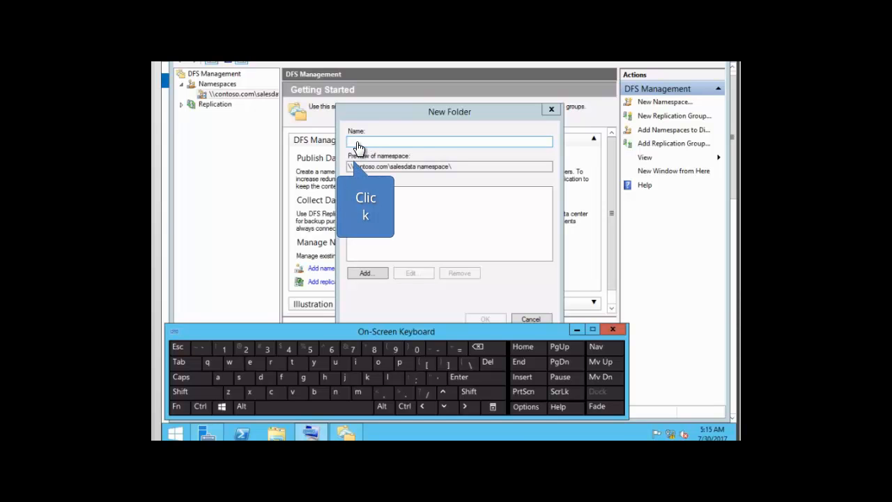
click(355, 145)
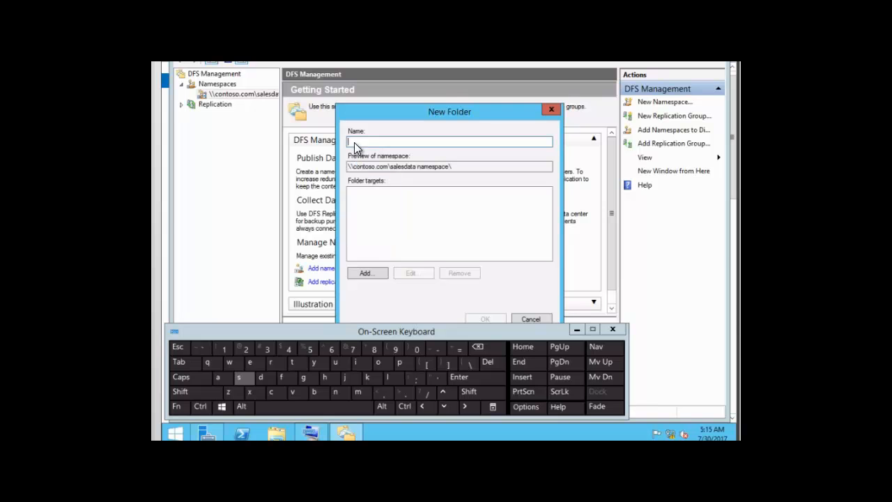
click(240, 382)
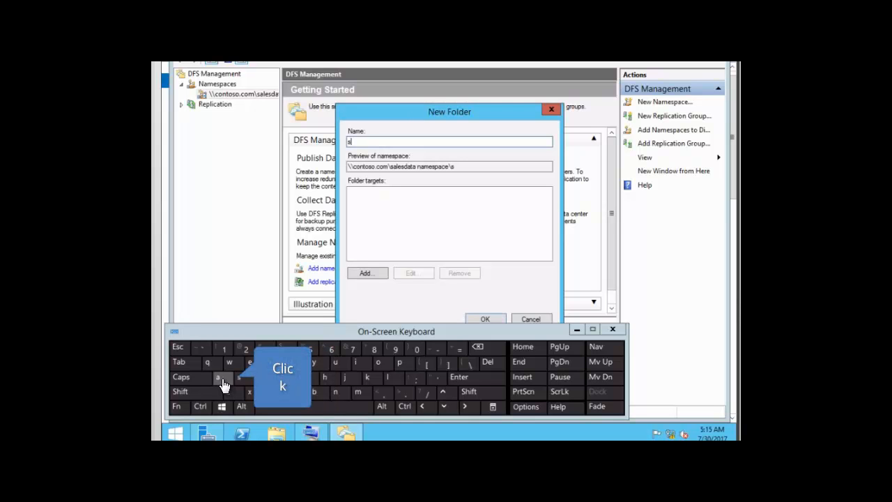
click(220, 379)
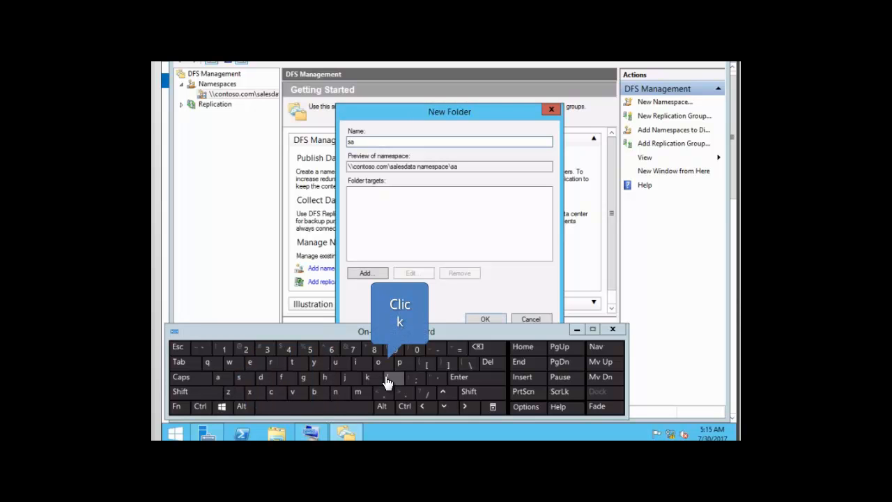
click(248, 363)
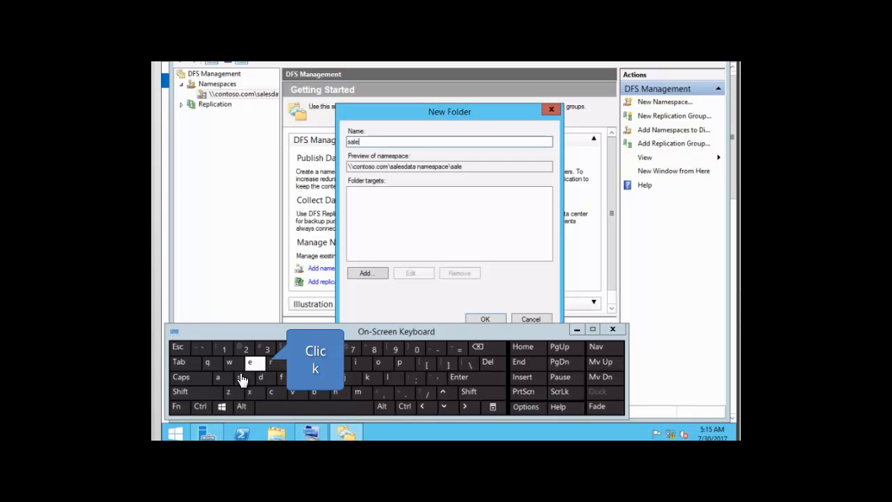
click(240, 383)
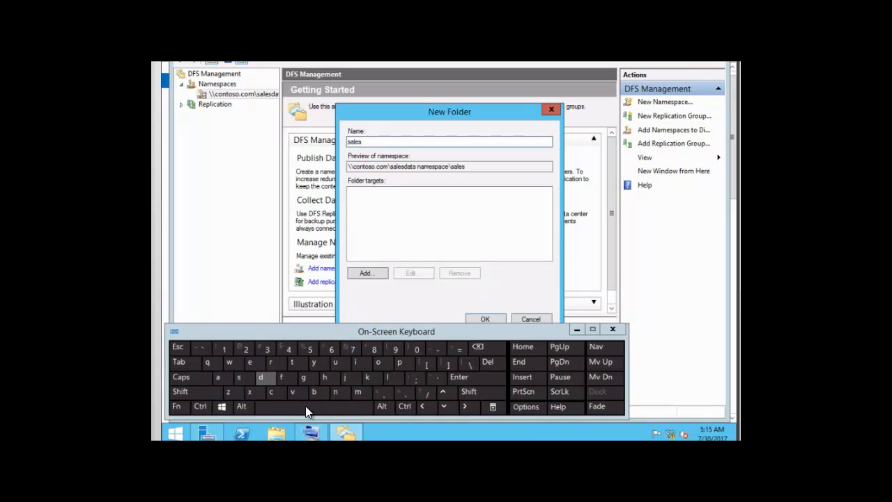
click(263, 380)
click(218, 379)
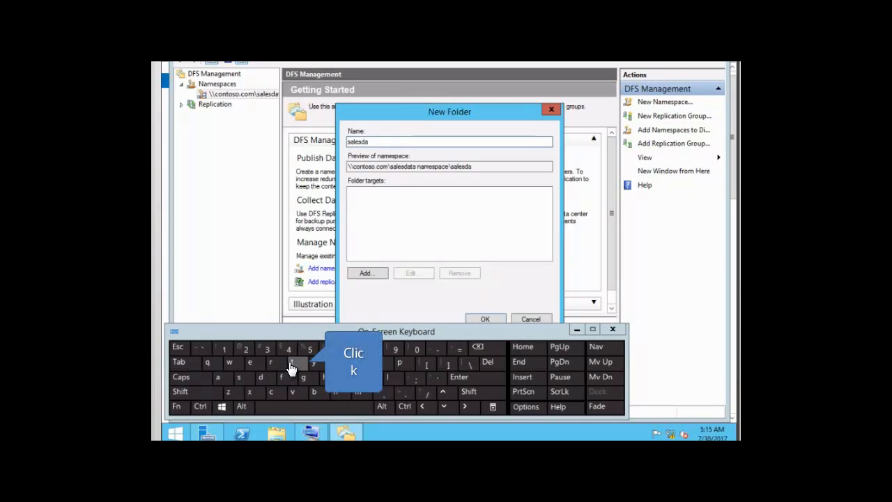
click(218, 377)
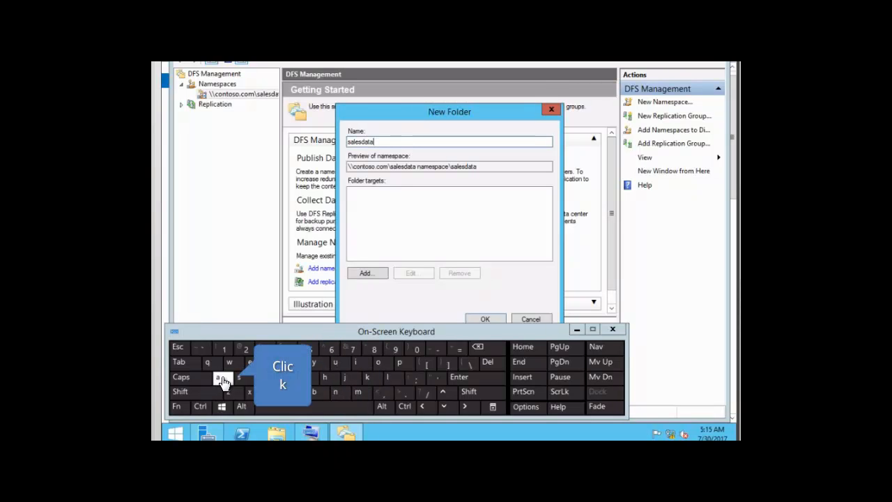
click(278, 408)
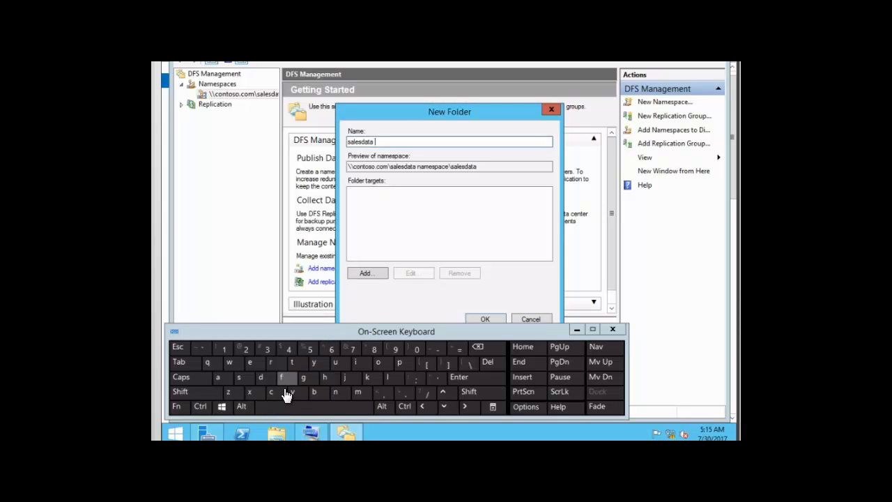
click(284, 380)
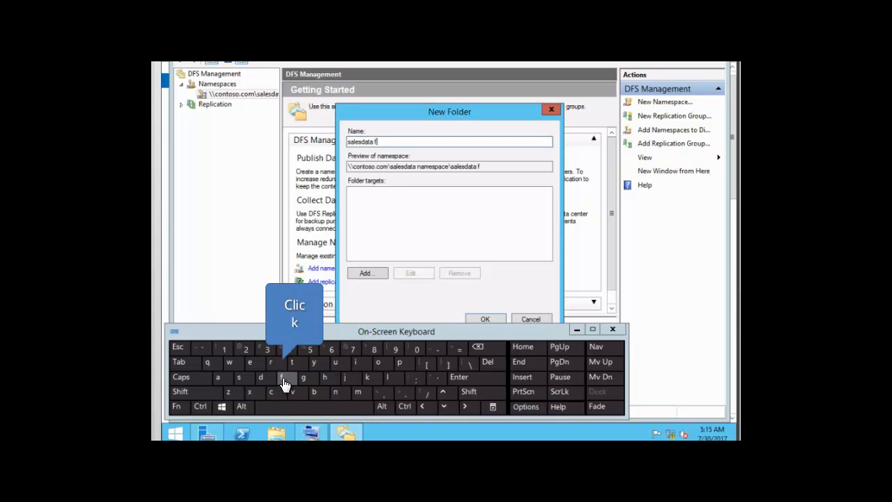
click(379, 366)
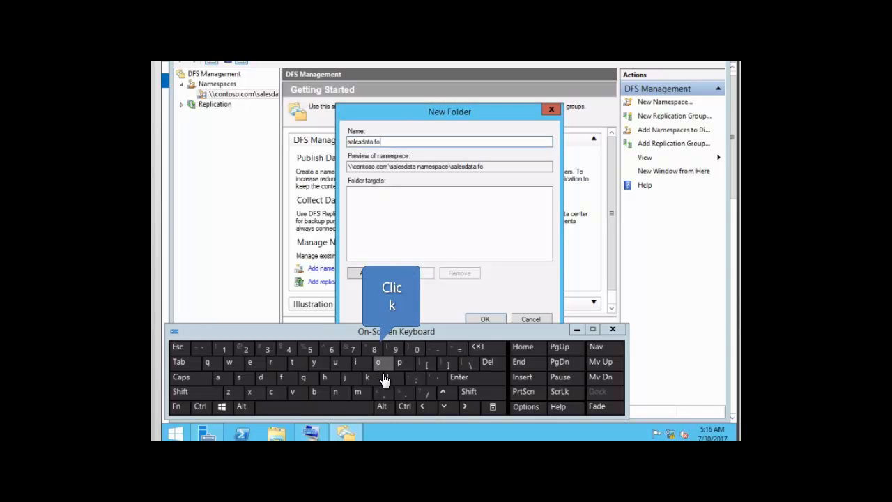
click(392, 378)
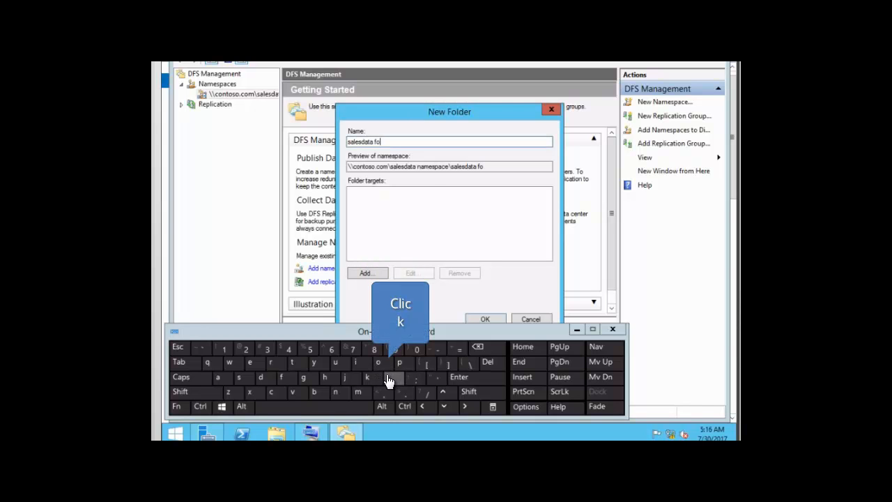
click(263, 380)
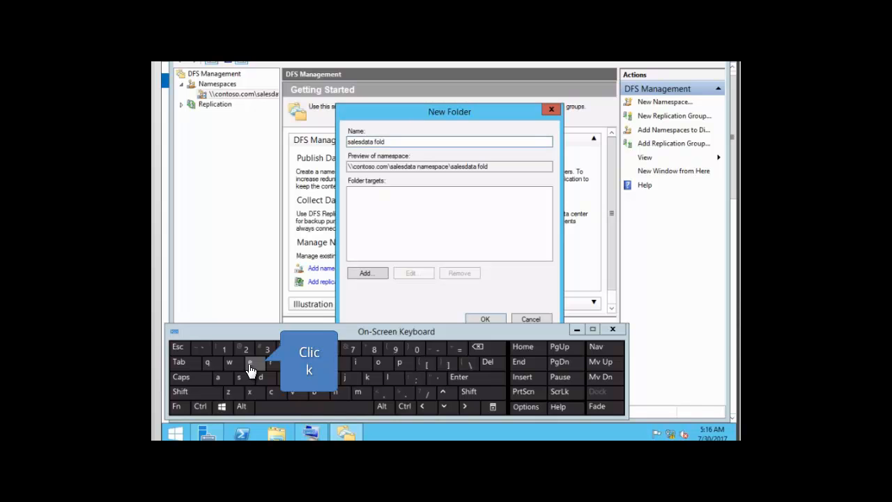
click(251, 363)
click(271, 368)
click(272, 367)
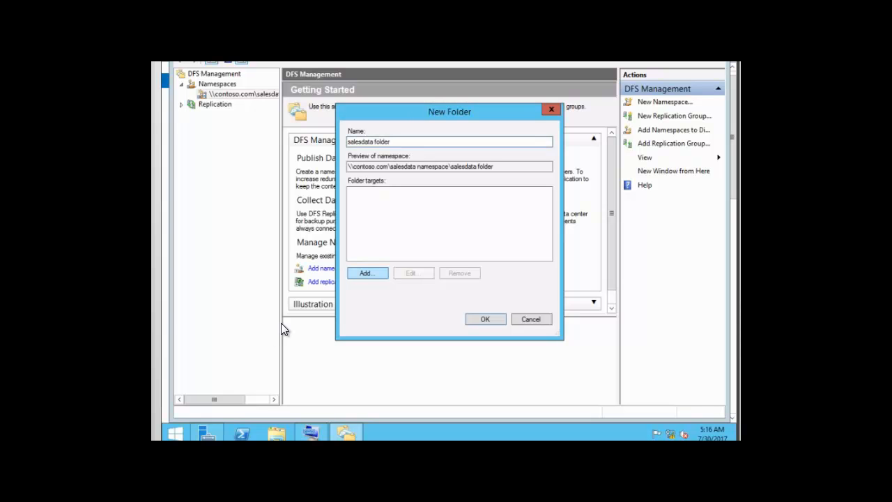
Add the shared folder Salesinfo1 on server DC as the new folder's first target.
click(365, 274)
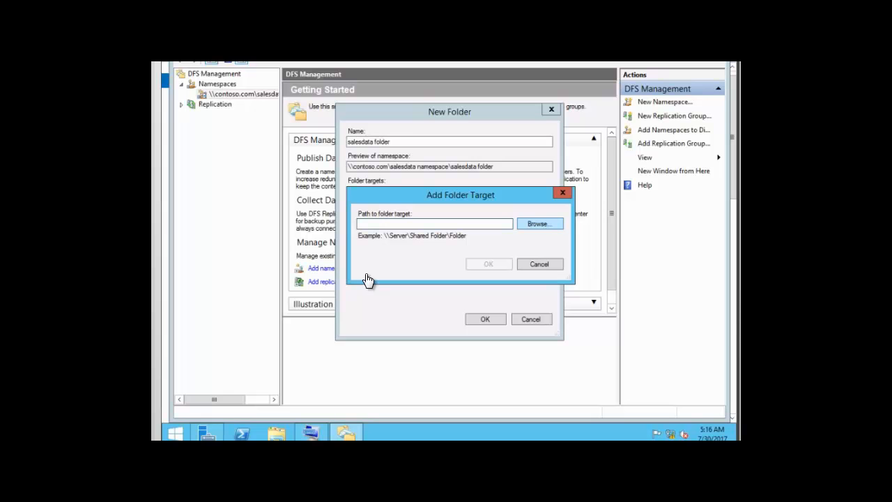
click(535, 226)
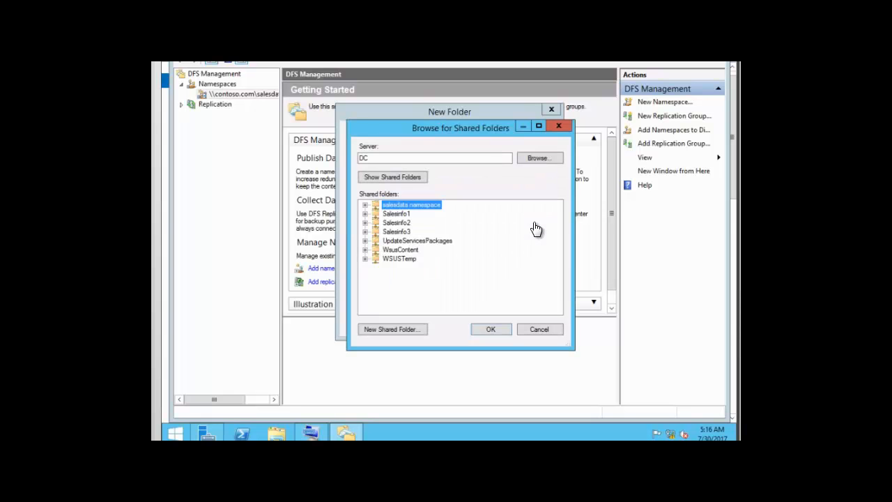
click(396, 215)
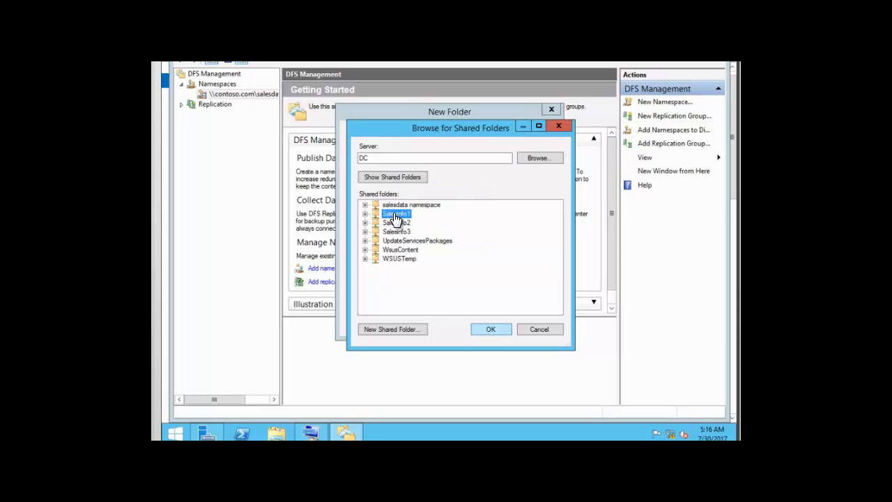
click(490, 331)
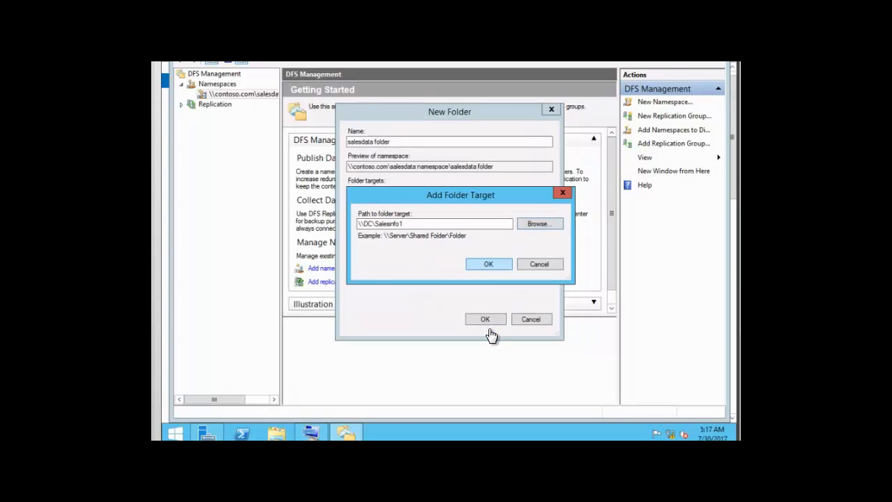
click(486, 266)
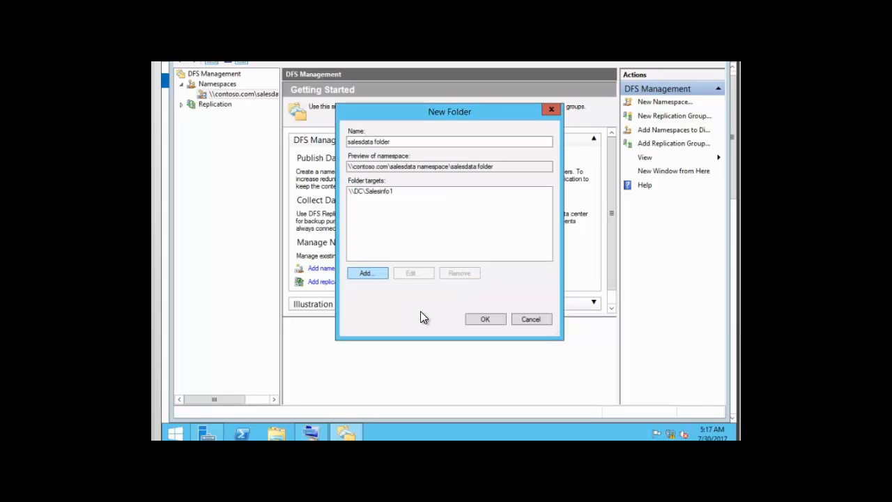
Add the shared folder Salesinfo2 on DC as a second folder target.
click(367, 274)
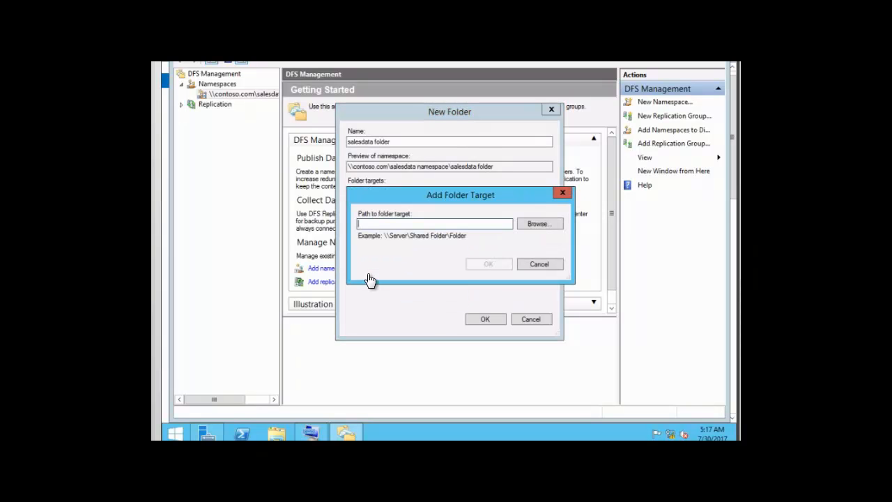
click(536, 226)
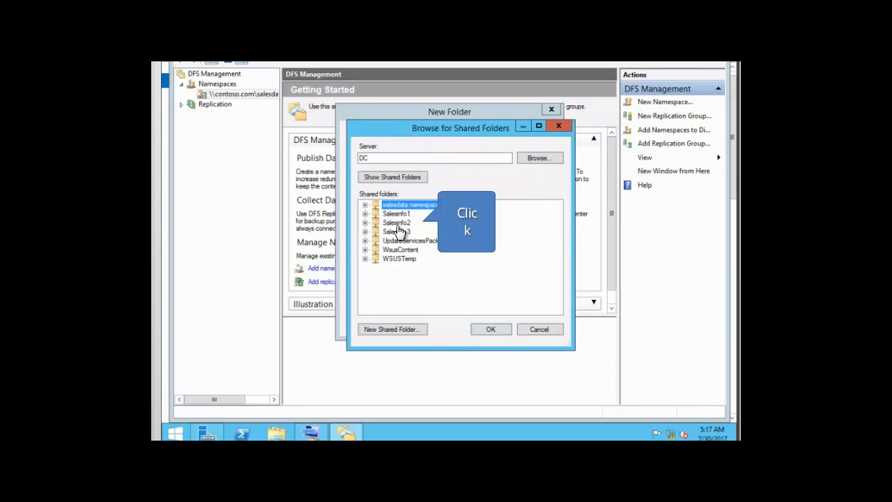
click(398, 224)
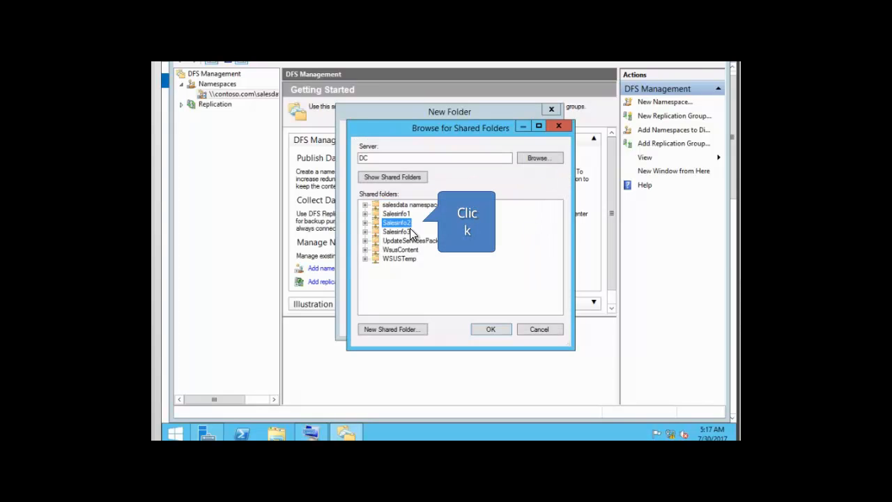
click(490, 331)
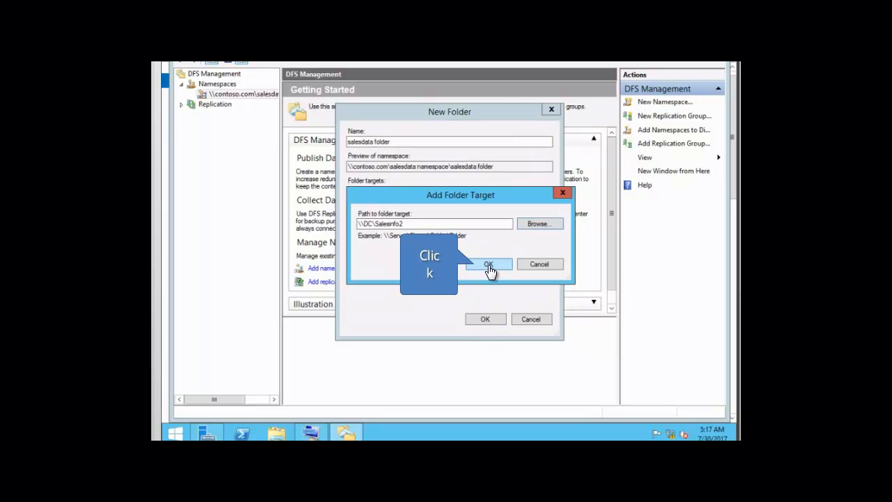
click(489, 265)
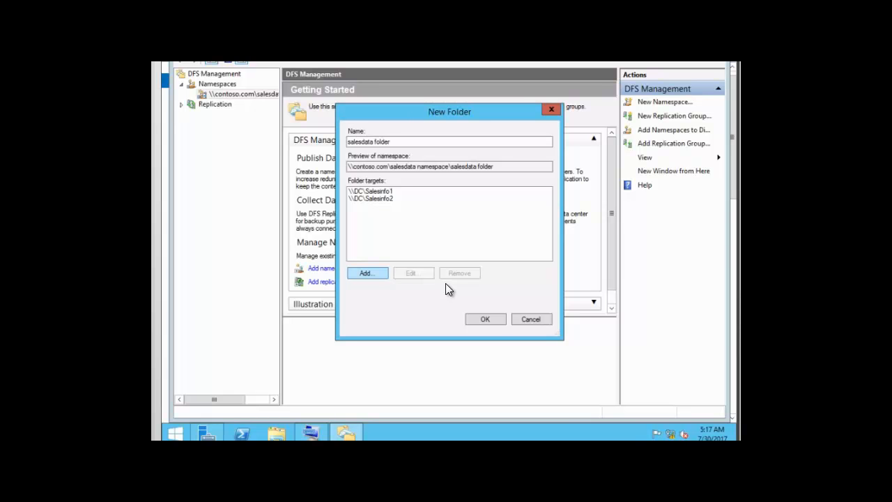
Add the shared folder Salesinfo3 on DC as a third folder target.
click(369, 275)
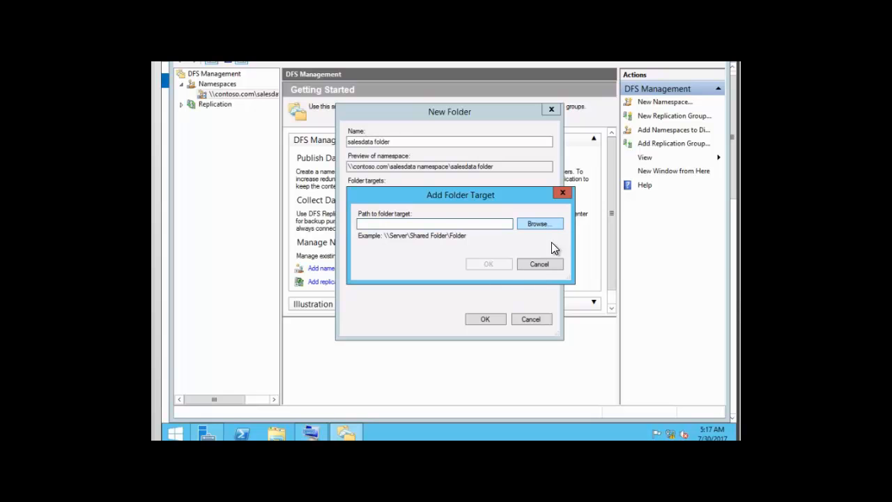
click(541, 225)
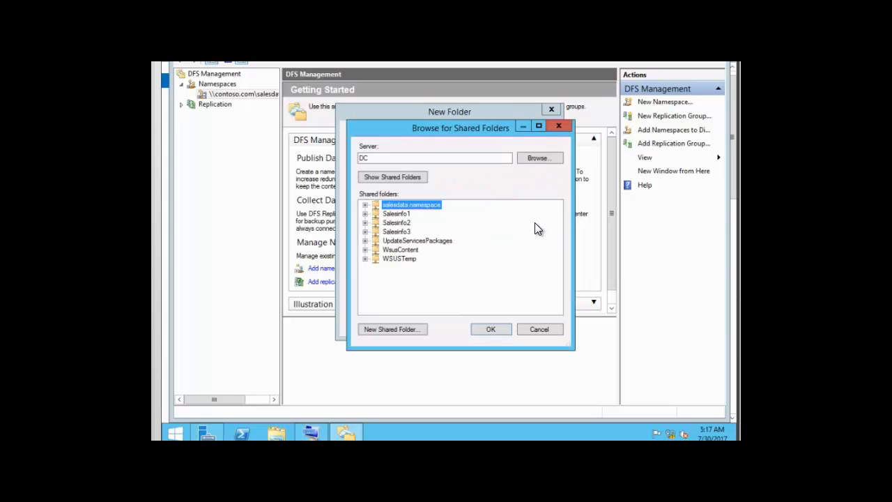
click(397, 234)
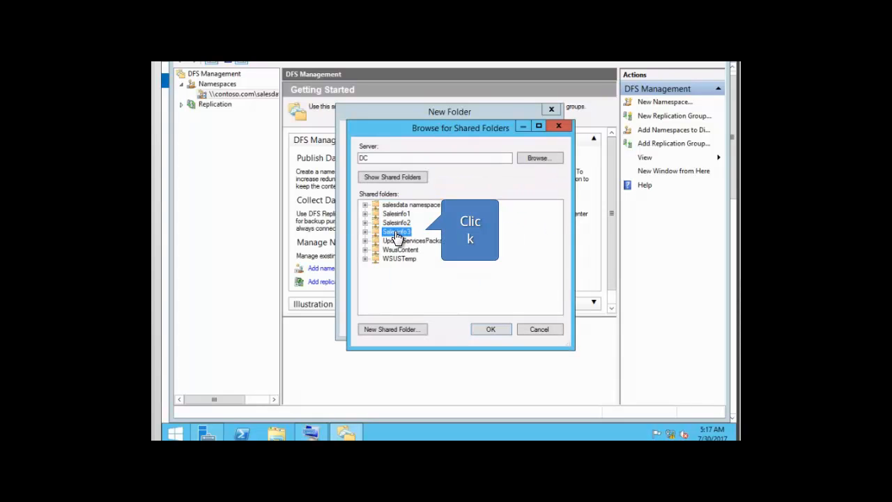
click(492, 330)
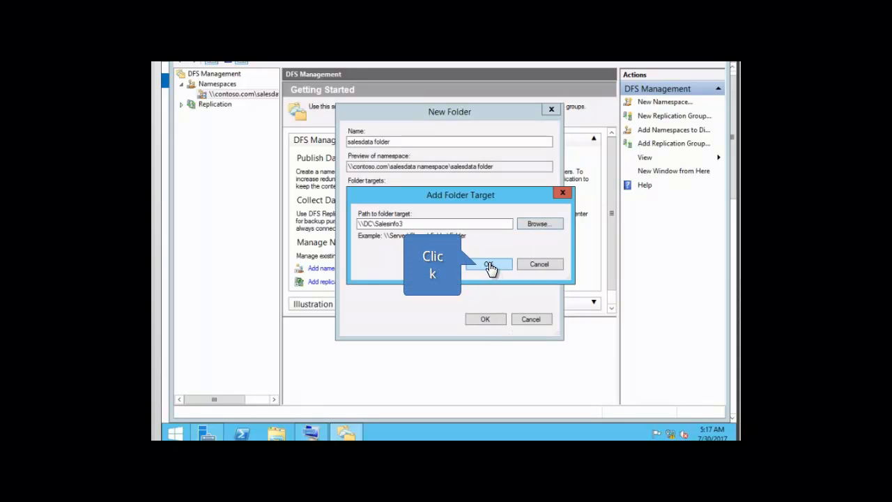
click(490, 265)
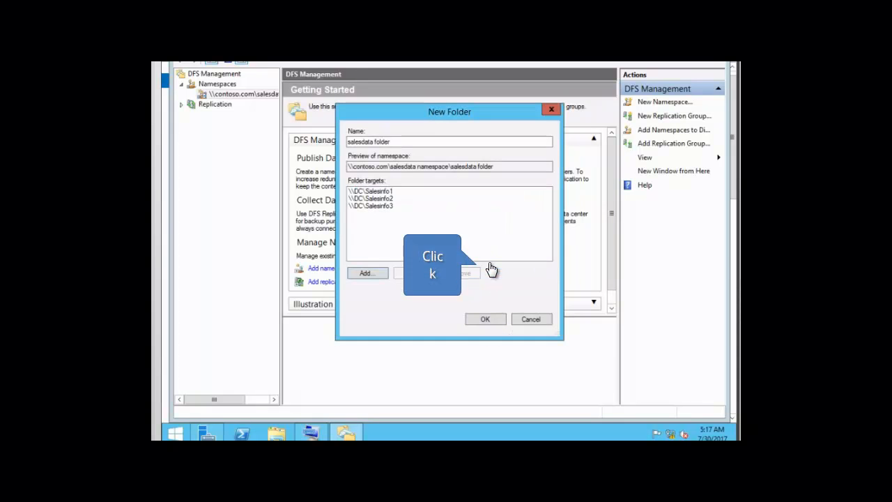
Create the folder with its three targets and open it under the namespace.
click(485, 320)
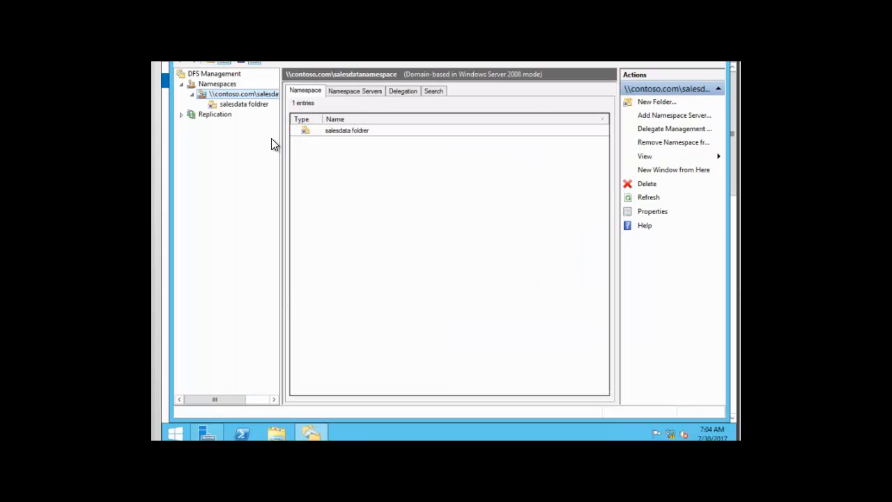
double_click(228, 105)
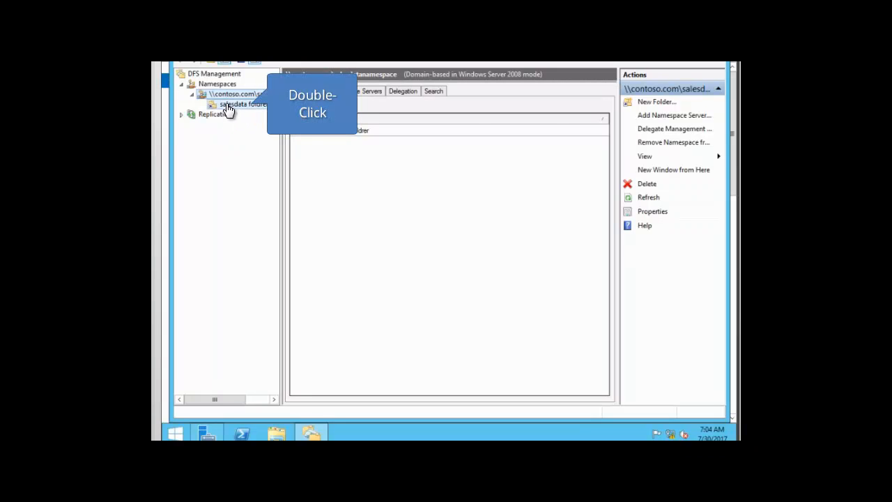